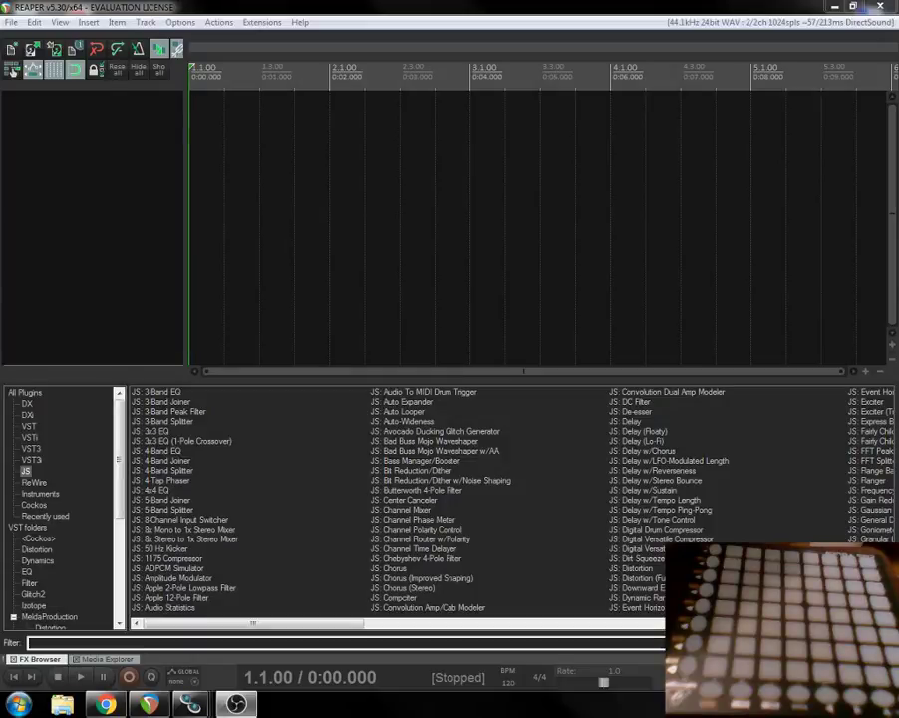
Step: Show the Instruments category in the FX Browser to list Kick 2 and ReaSynth
click(40, 494)
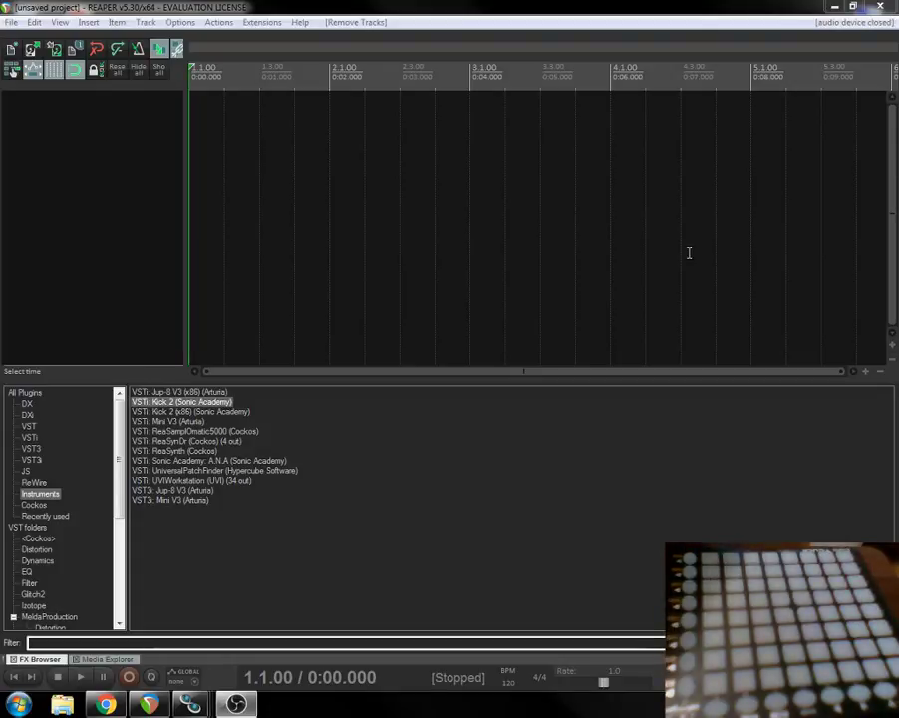
right_click(43, 142)
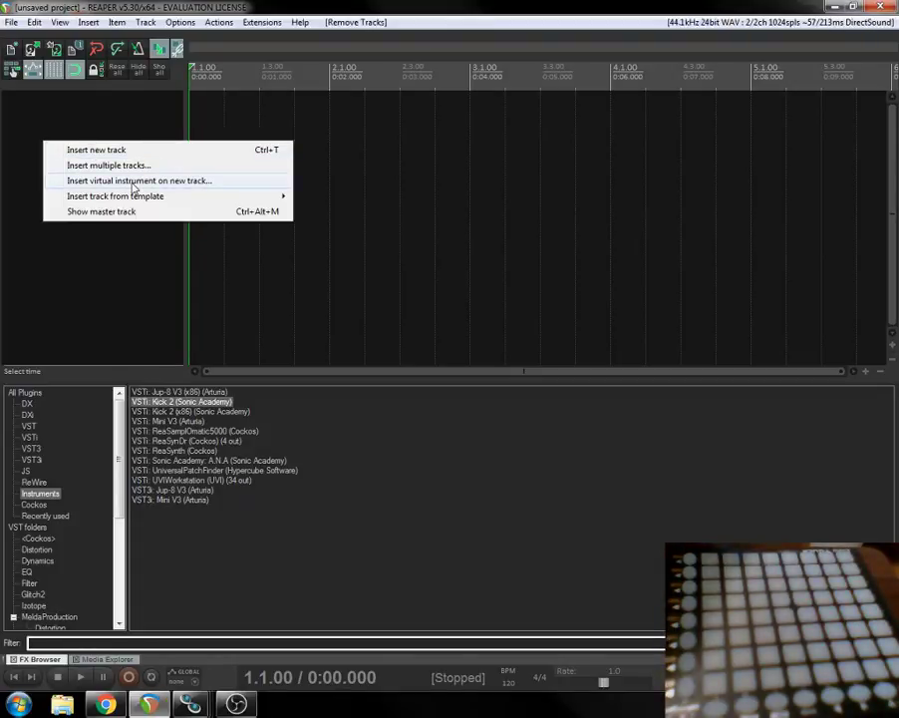
click(194, 22)
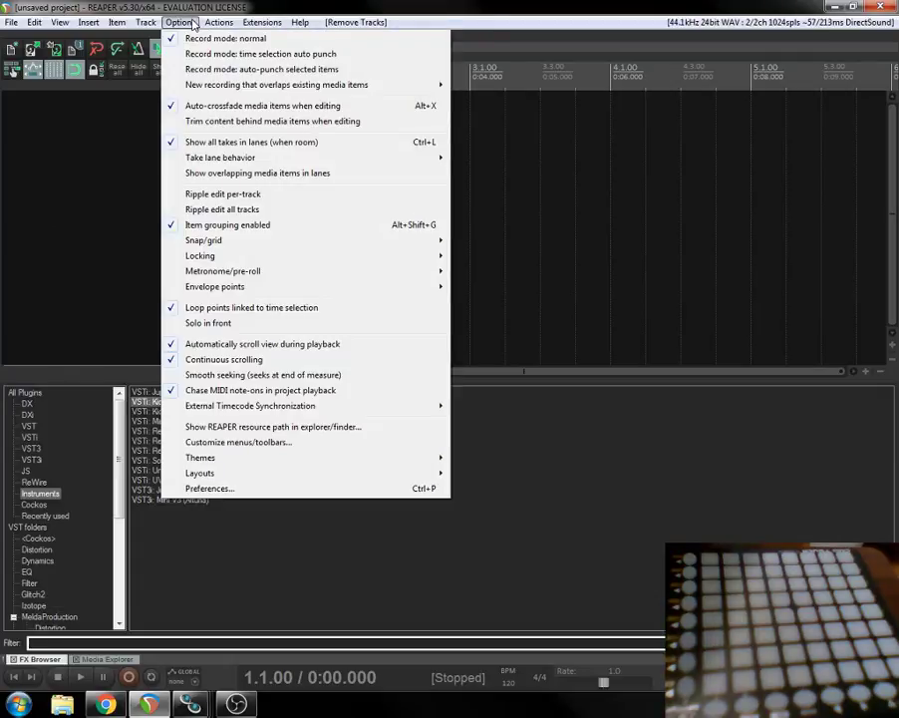
click(221, 488)
scroll(304, 164, up, 3)
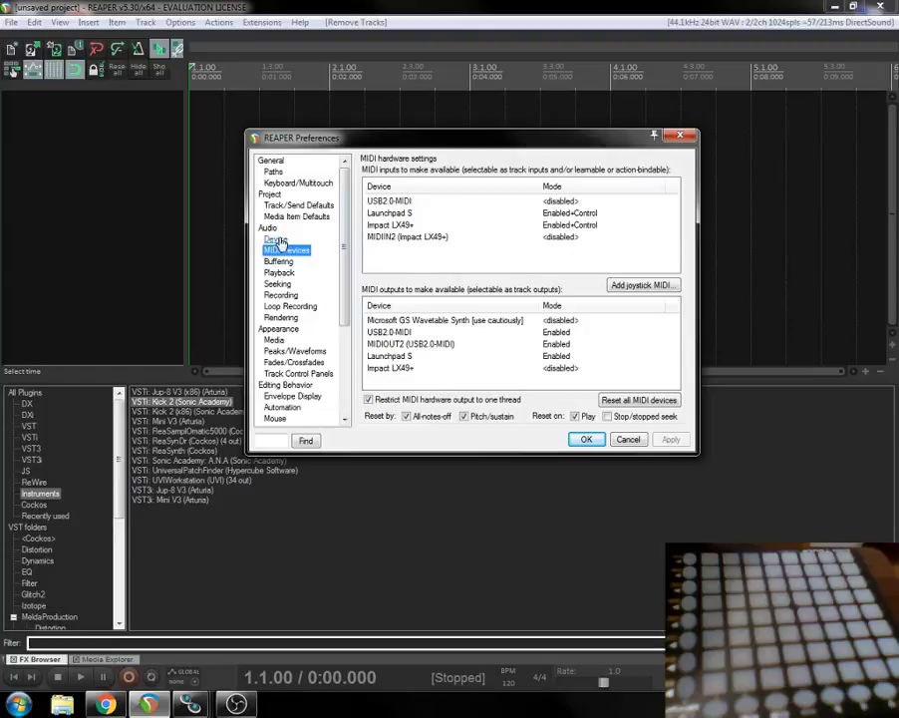
click(402, 214)
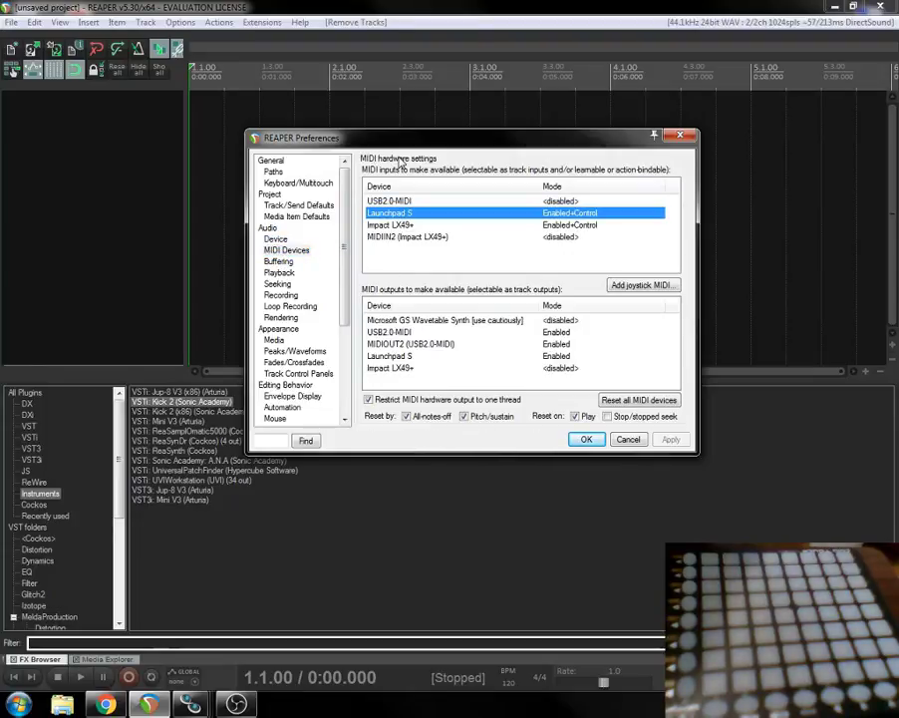
click(397, 356)
click(406, 213)
right_click(365, 218)
click(420, 229)
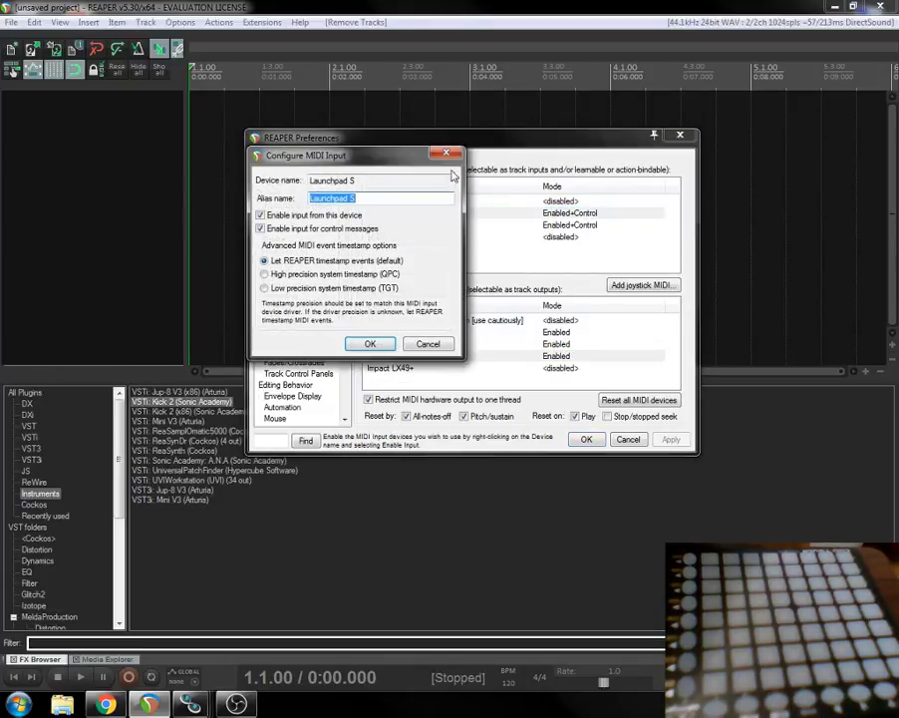
click(448, 156)
click(395, 357)
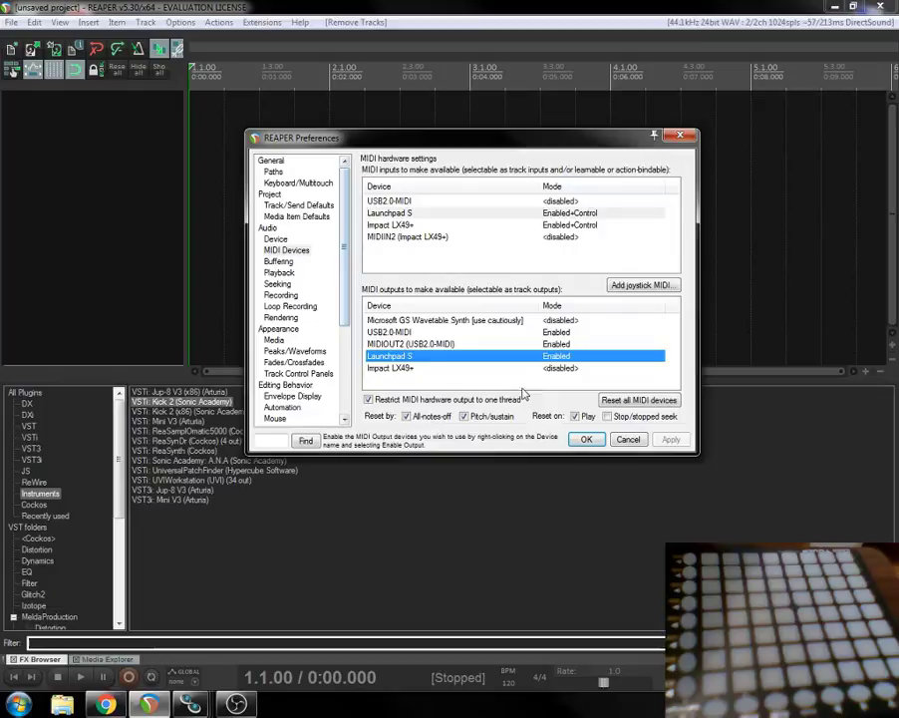
Step: Close the preferences and insert Kick 2 as a virtual instrument on a new track
click(585, 440)
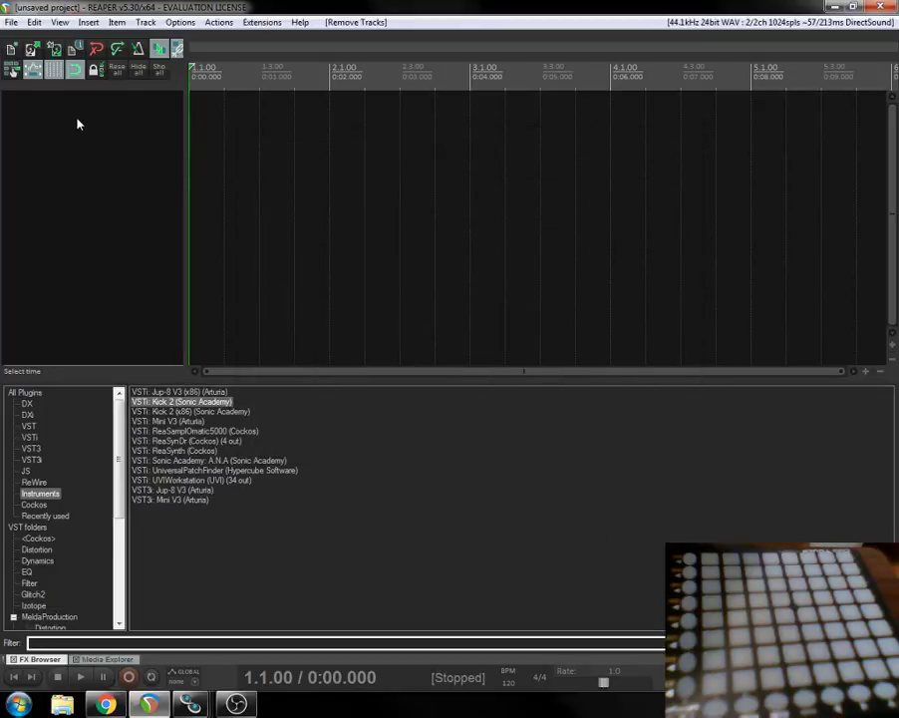
right_click(77, 121)
click(155, 159)
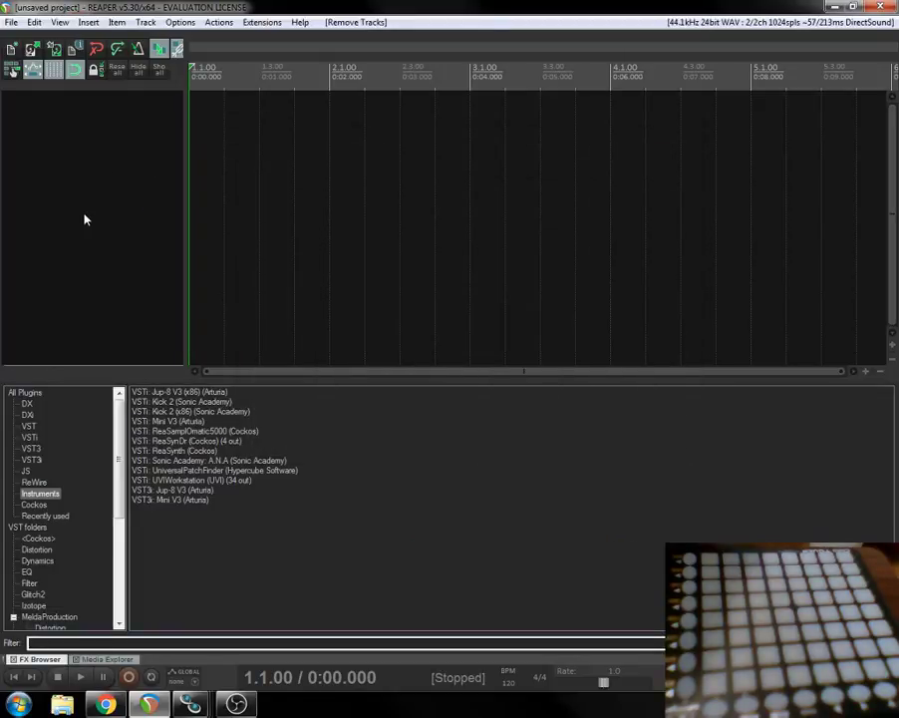
double_click(194, 402)
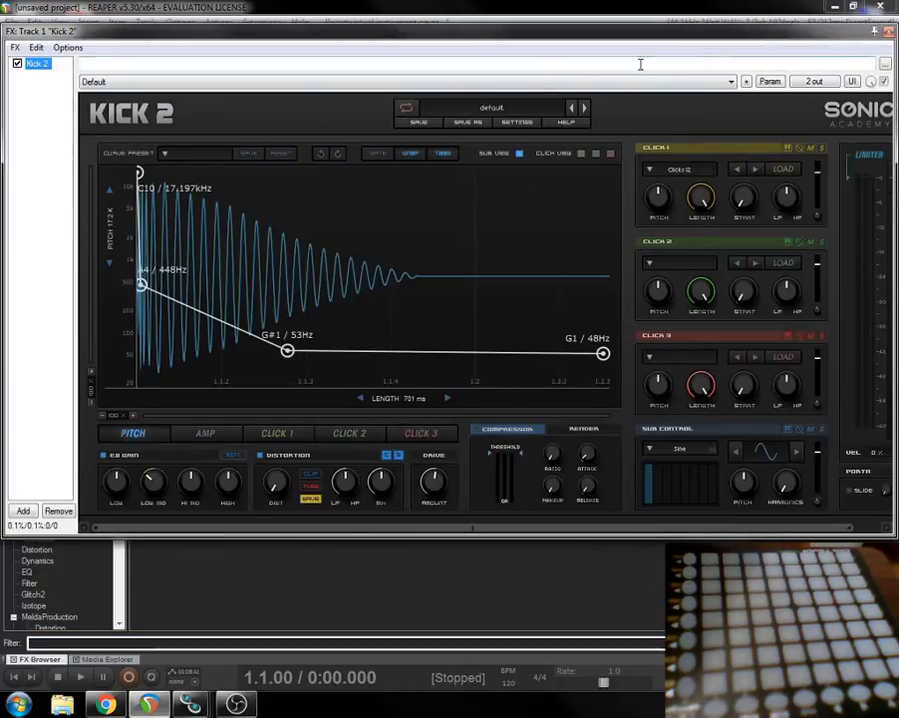
Step: Close the Kick 2 plugin window and lower the track volume to about -30 dB
click(15, 48)
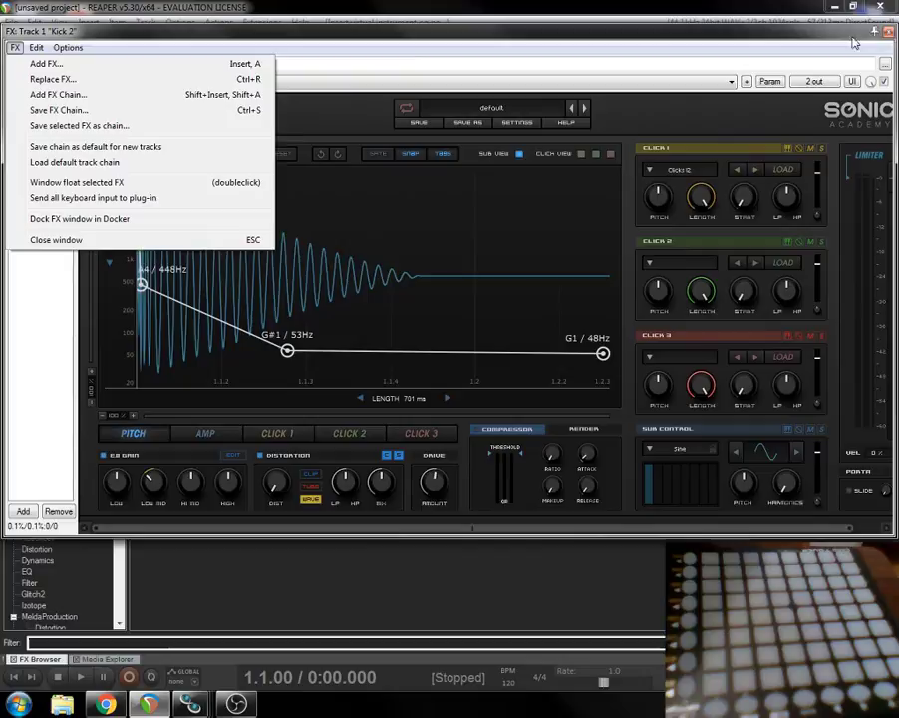
click(56, 240)
click(106, 102)
drag(106, 102, 106, 139)
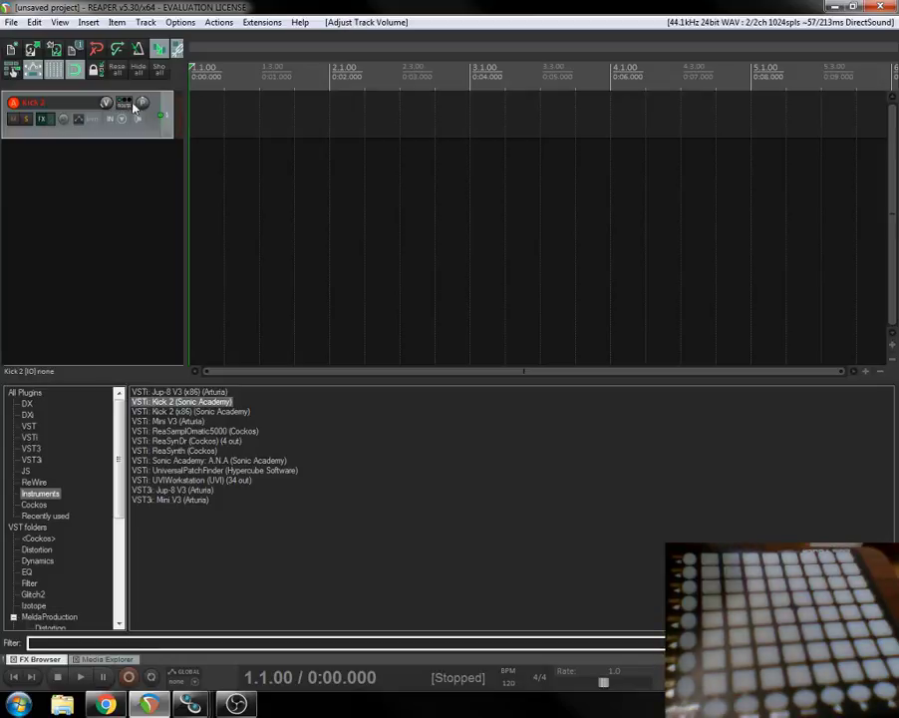
Step: Set the Kick 2 track's MIDI hardware output to Launchpad S in its routing settings
click(123, 103)
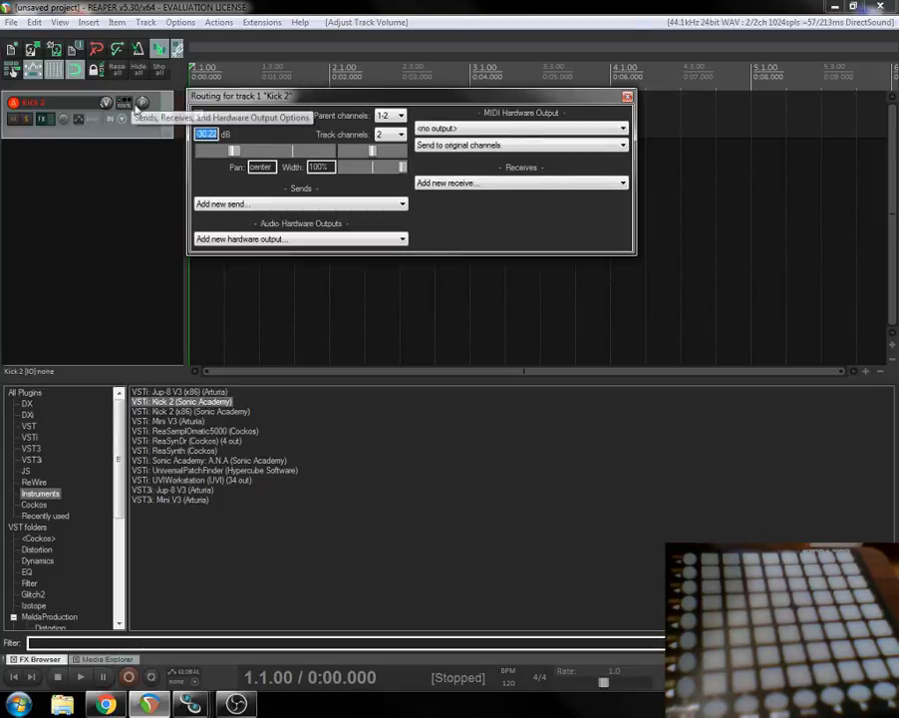
click(449, 128)
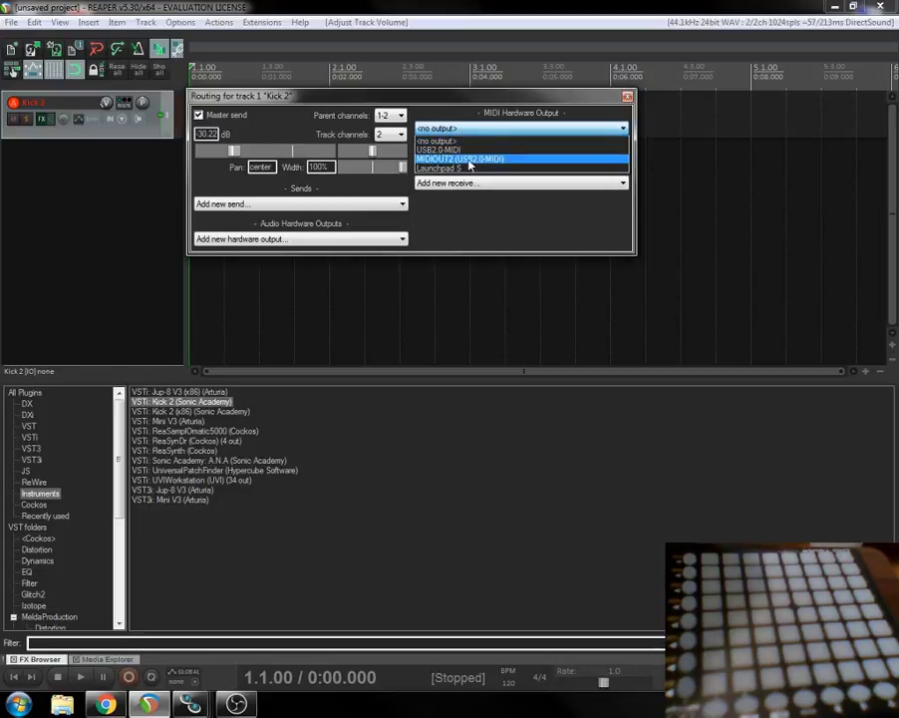
click(457, 168)
click(627, 96)
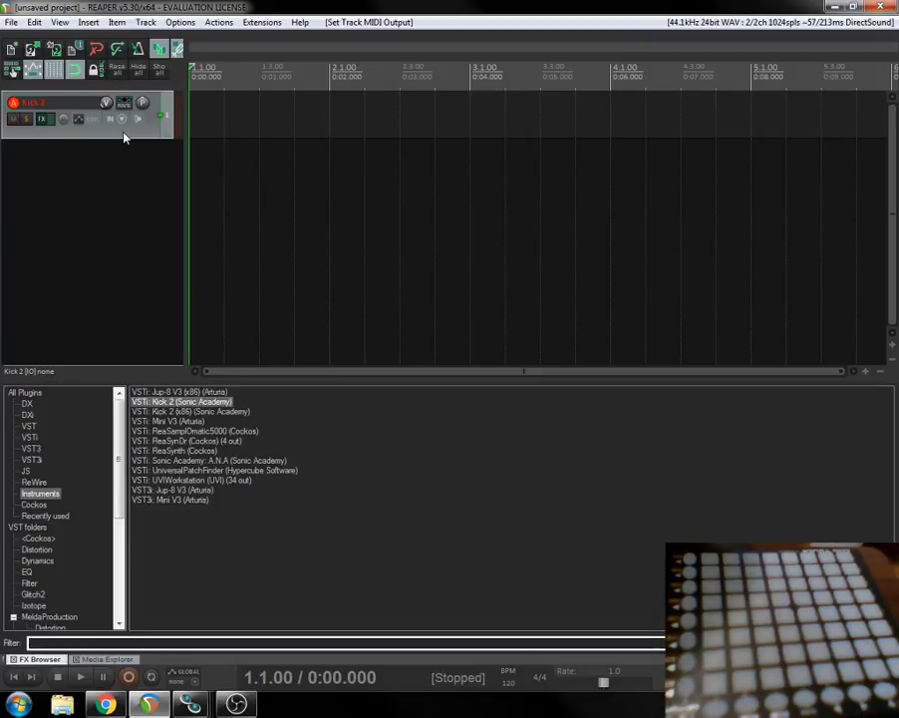
Step: Add JS: MIDI Velocity Control to the Kick 2 track's FX chain, found by filtering 'midi'
click(44, 120)
click(22, 511)
click(886, 30)
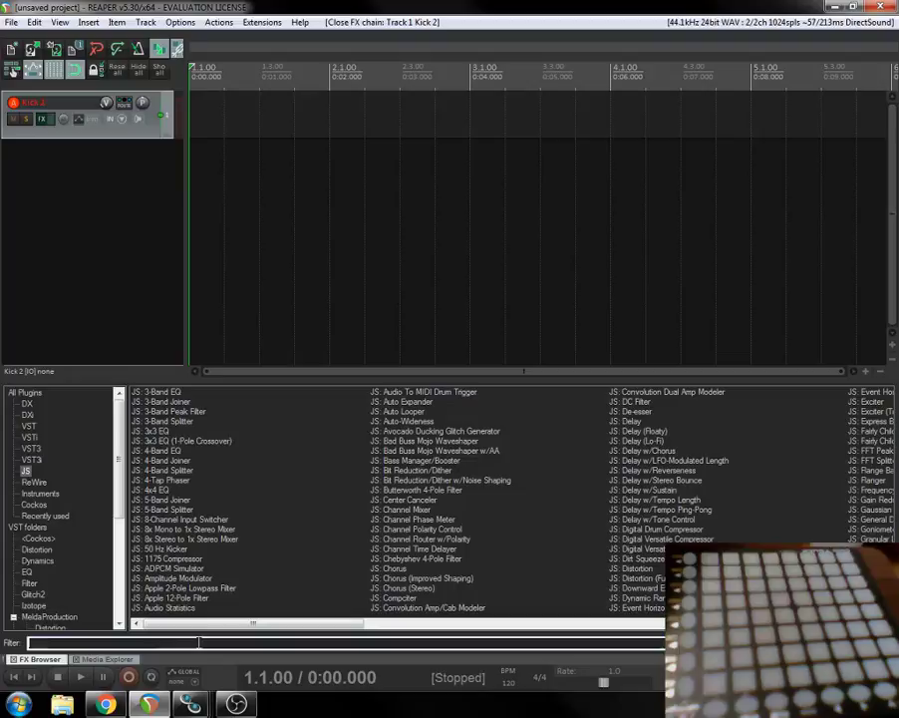
text(midi)
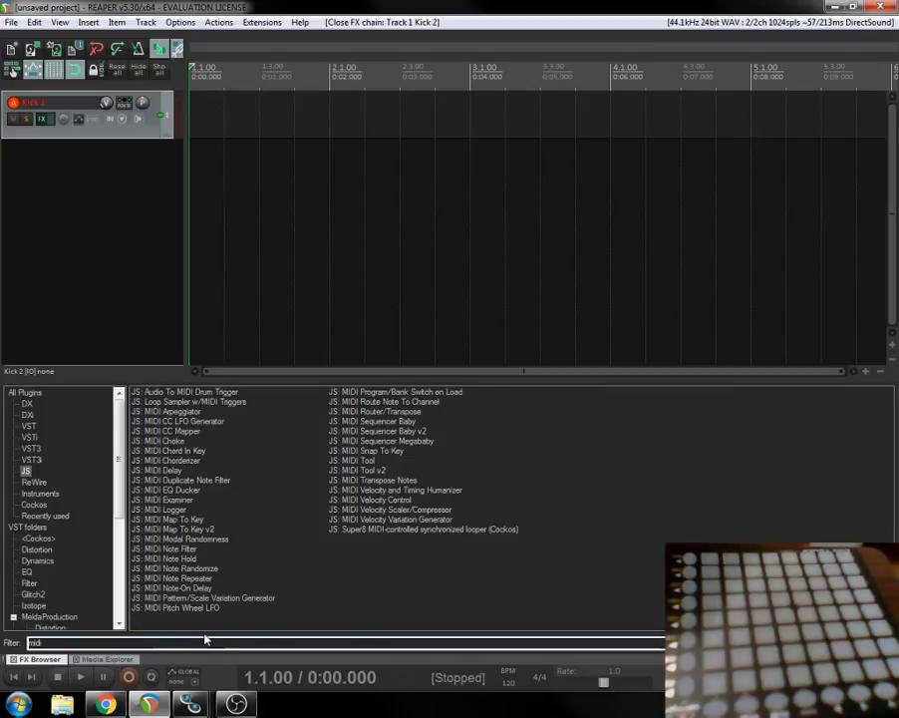
click(427, 501)
key(Return)
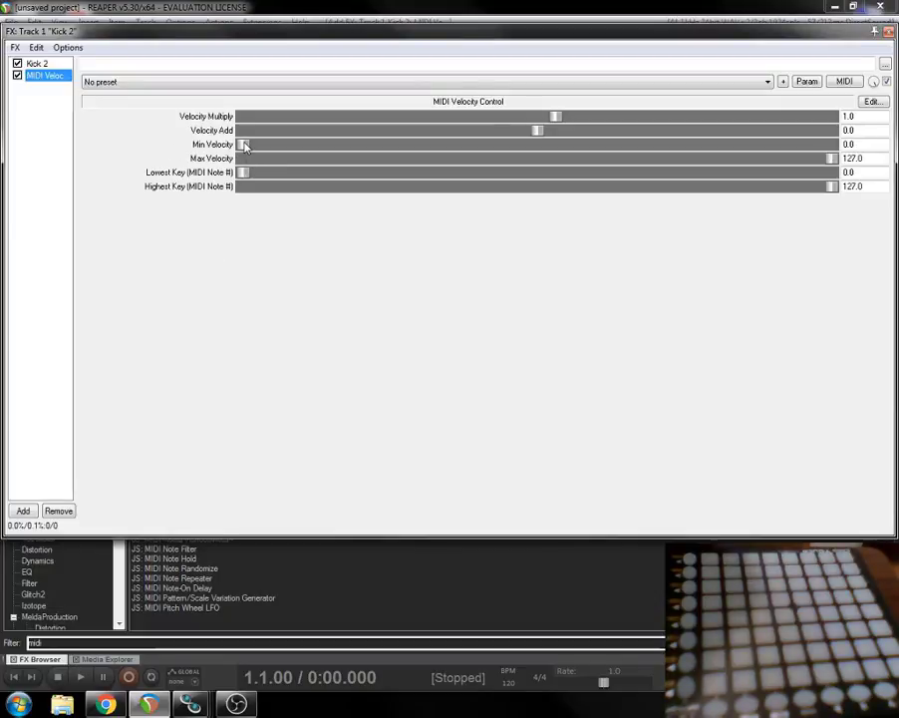
Step: Set Min Velocity to 127 and Max Velocity to 96, then close the FX chain
drag(241, 144, 733, 181)
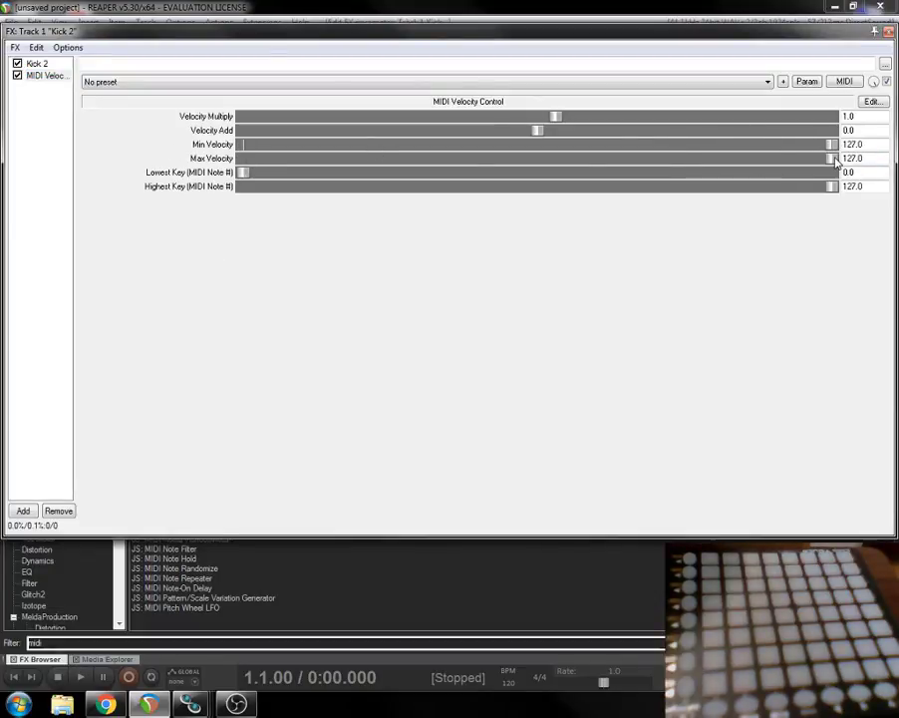
drag(835, 160, 703, 150)
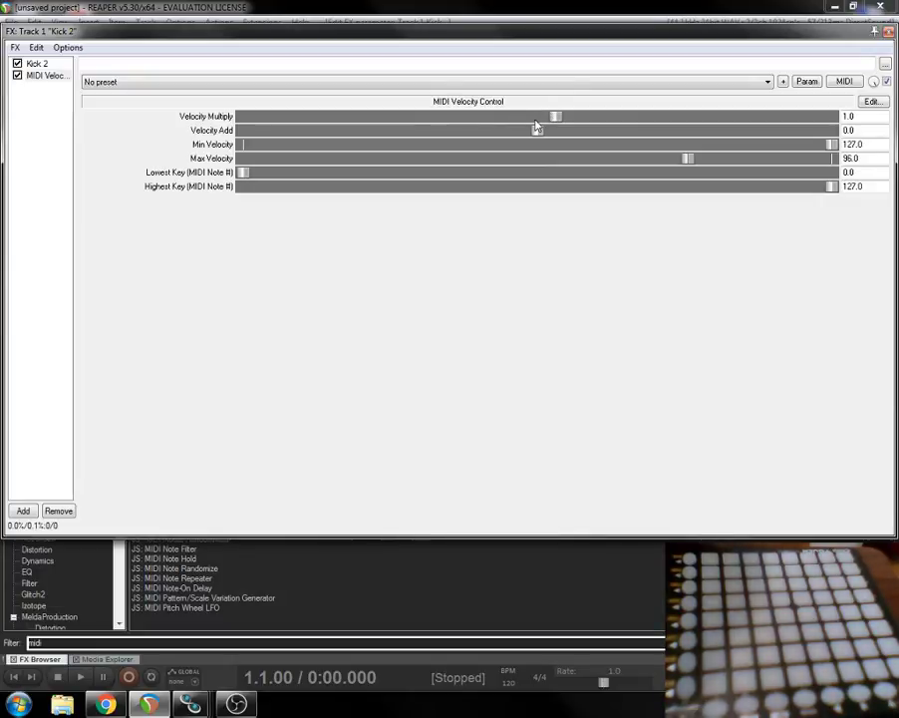
click(887, 31)
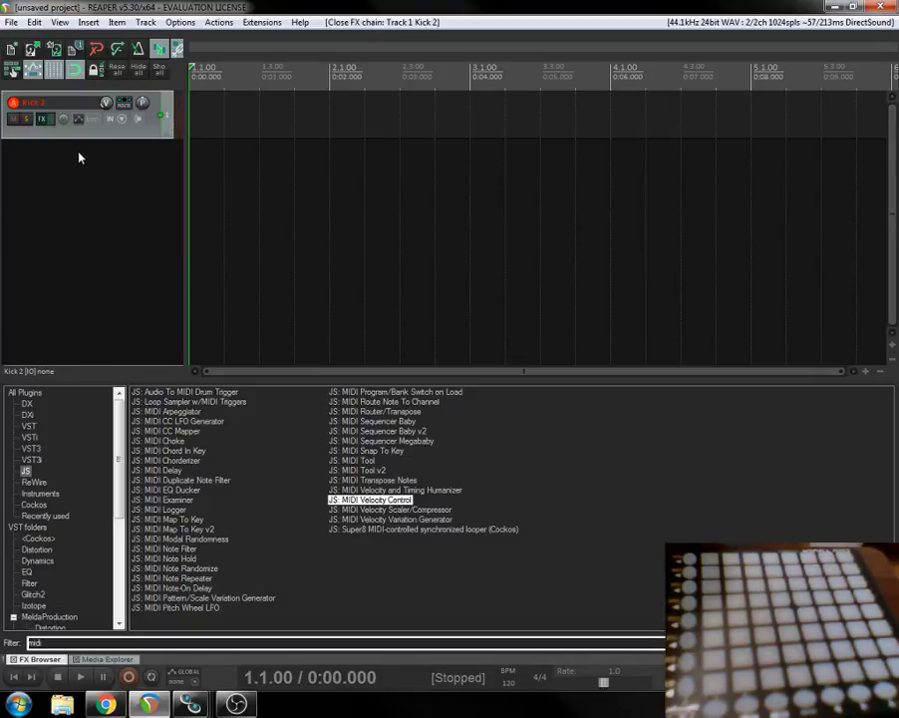
Step: Remove the Kick 2 track from the project
right_click(122, 135)
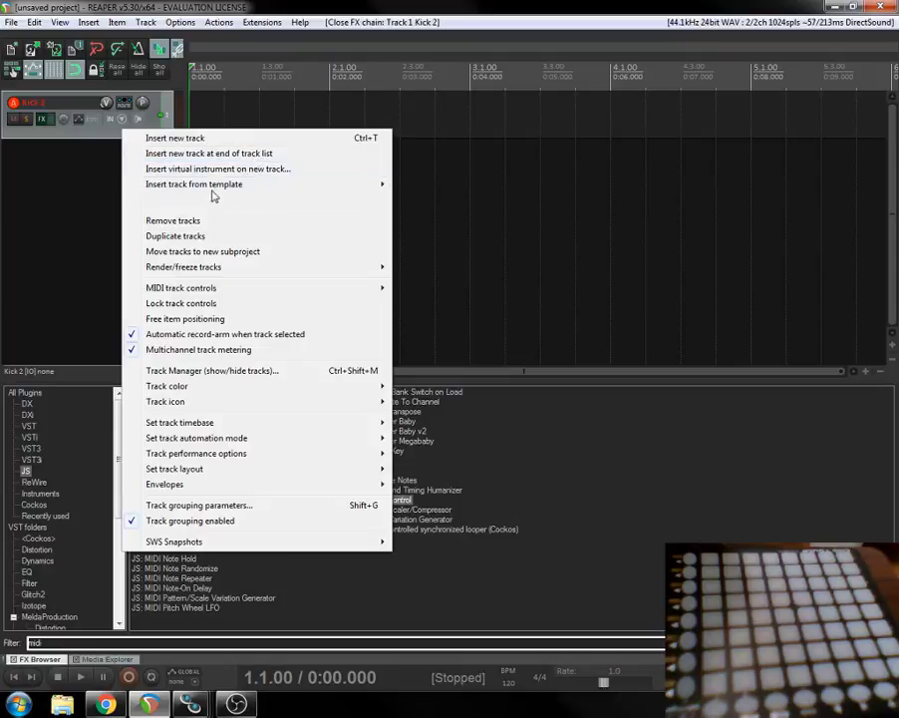
click(237, 221)
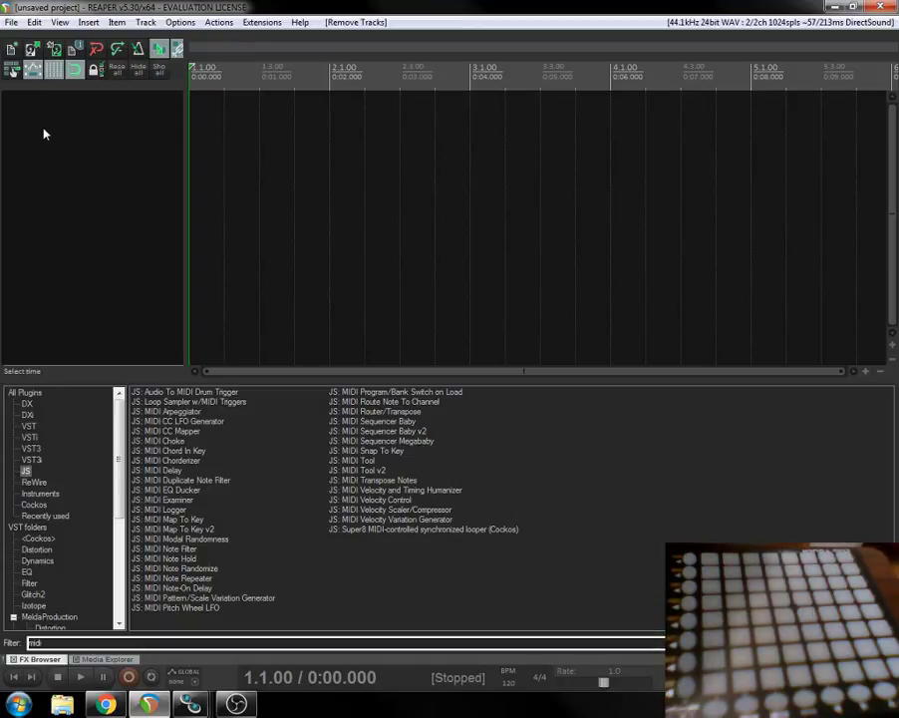
Step: Insert a new Kick 2 virtual instrument track and lower its volume to -35.8 dB
right_click(44, 130)
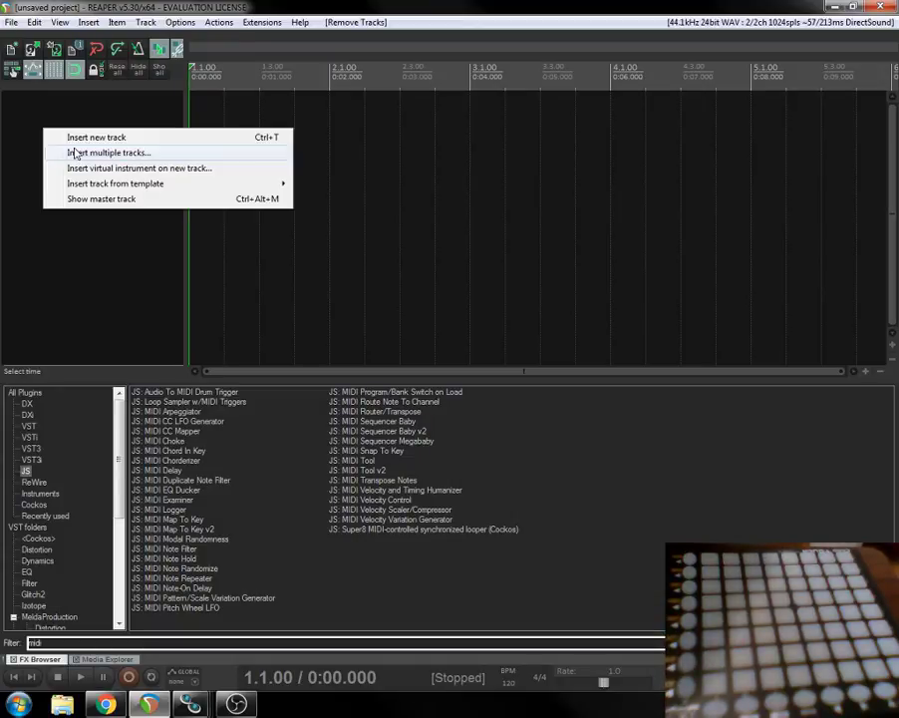
click(160, 169)
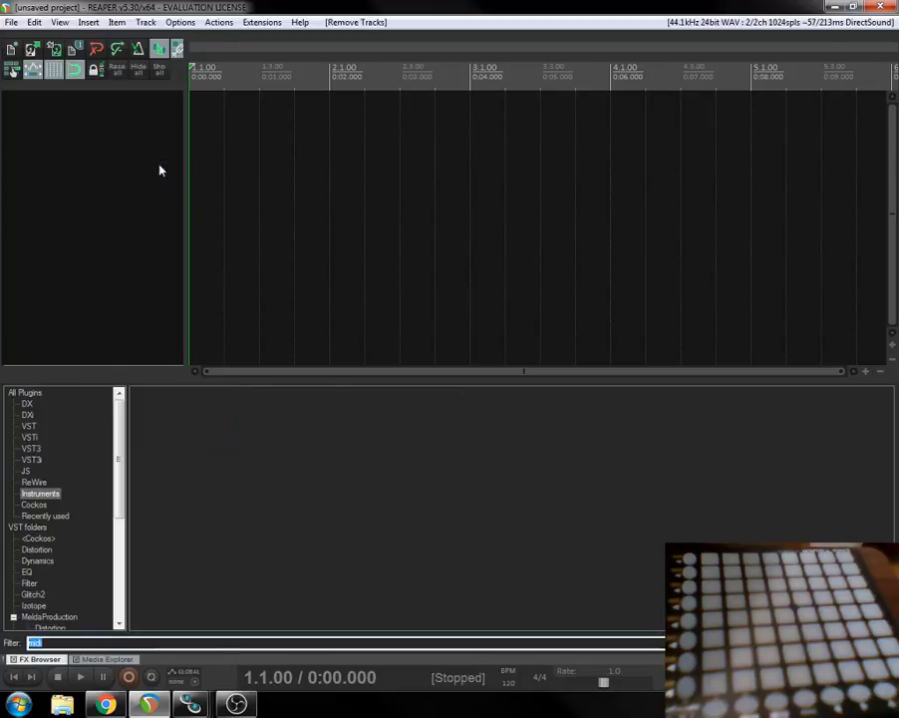
key(BackSpace)
click(172, 402)
double_click(172, 403)
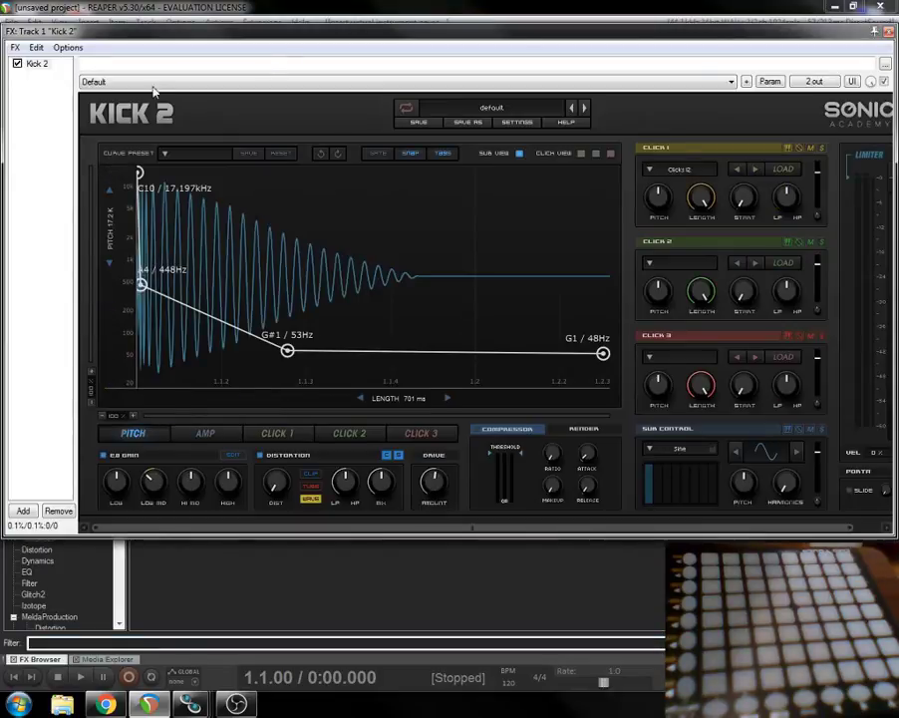
key(Escape)
drag(106, 102, 148, 183)
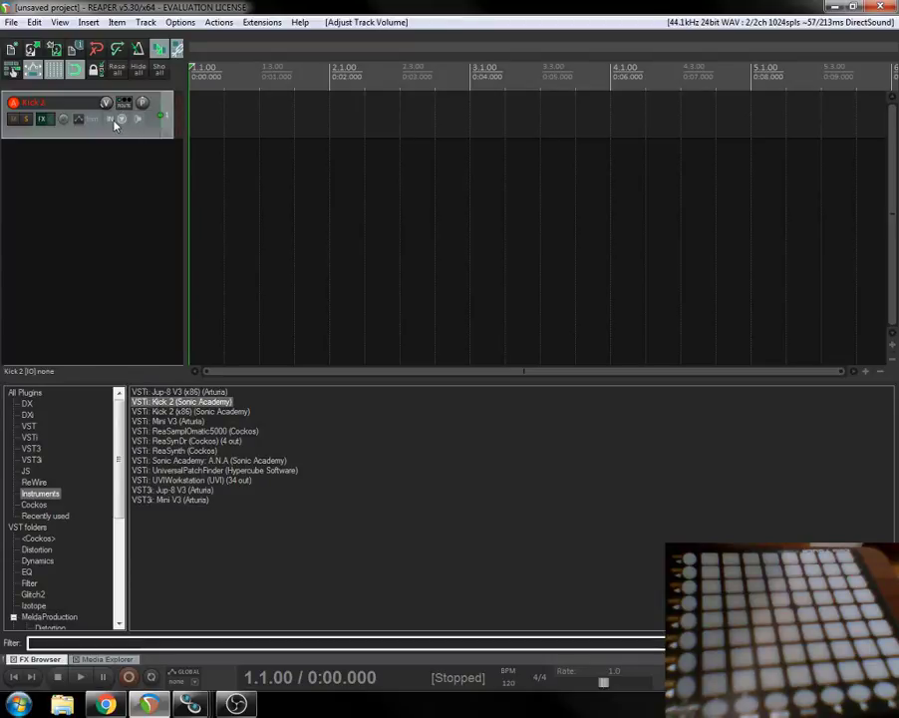
Step: Set the track input to All MIDI Inputs, enable record monitoring, and record-arm it
drag(108, 137, 108, 171)
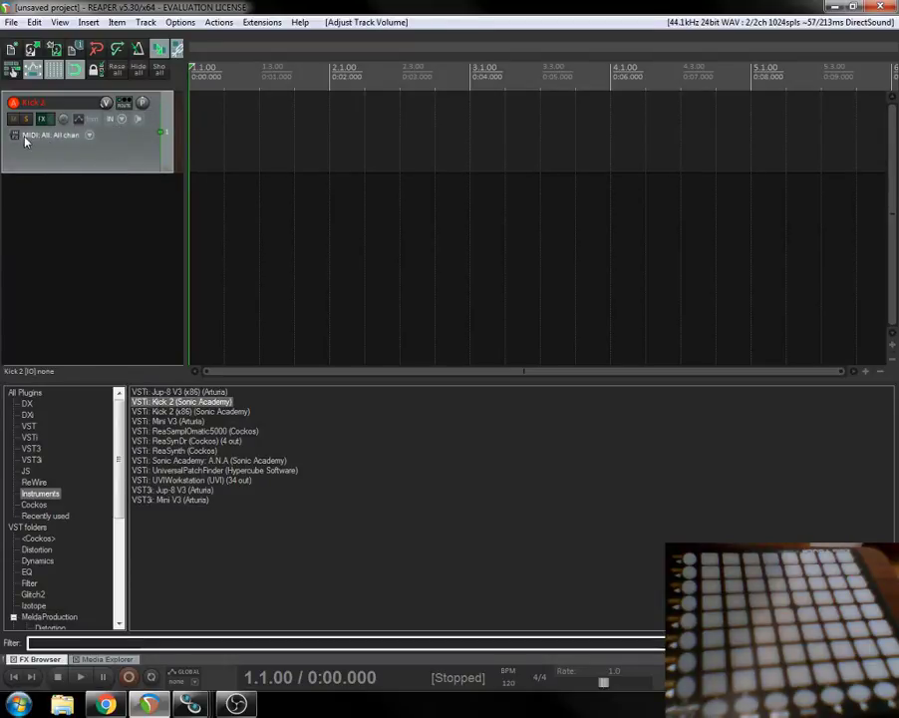
click(89, 136)
mouse_move(117, 176)
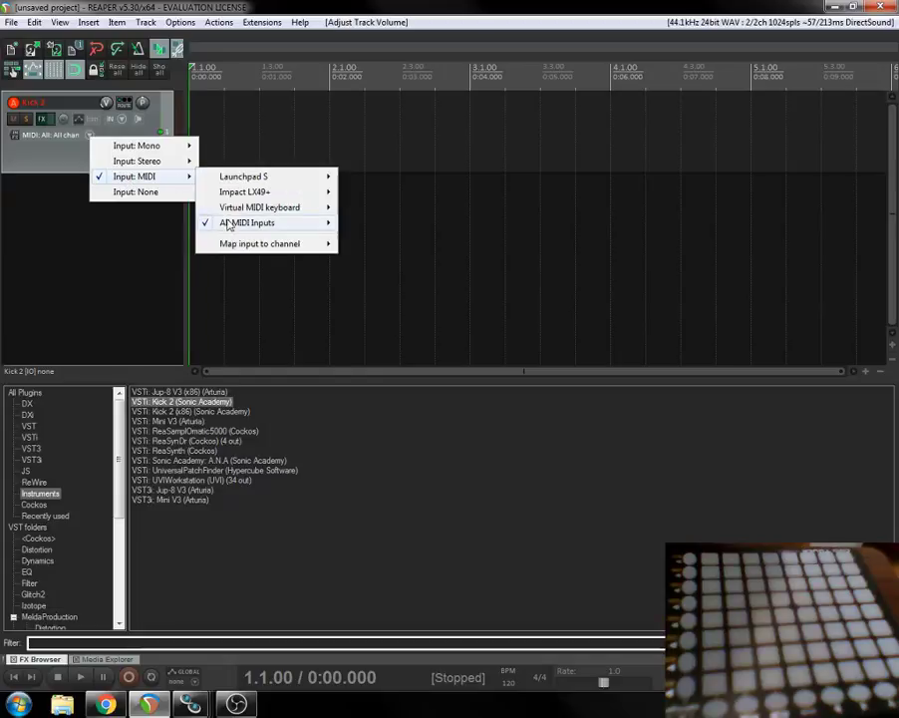
mouse_move(233, 227)
click(72, 260)
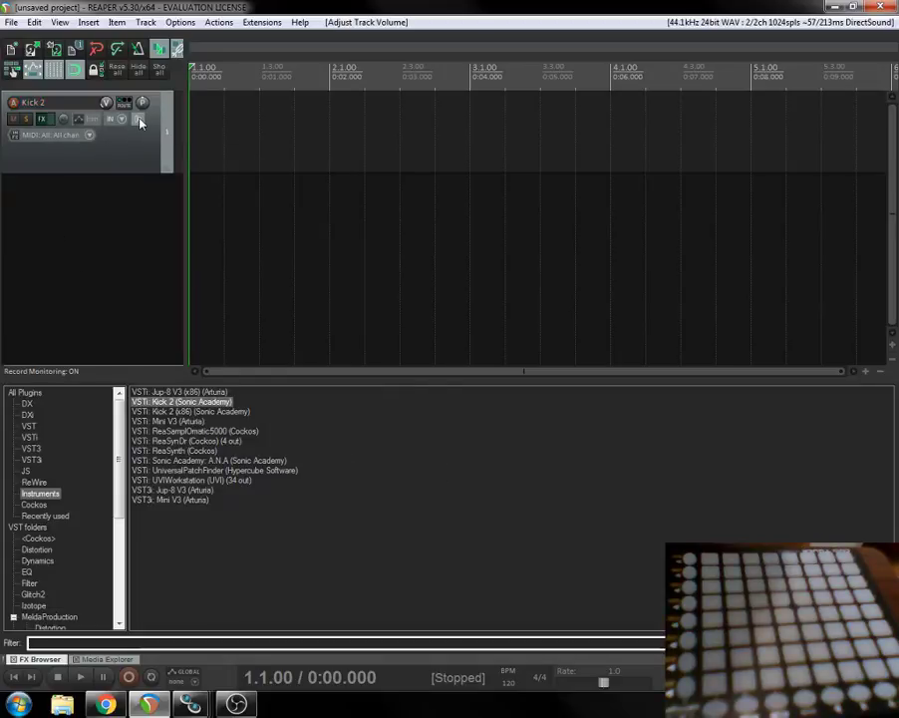
click(137, 119)
click(13, 102)
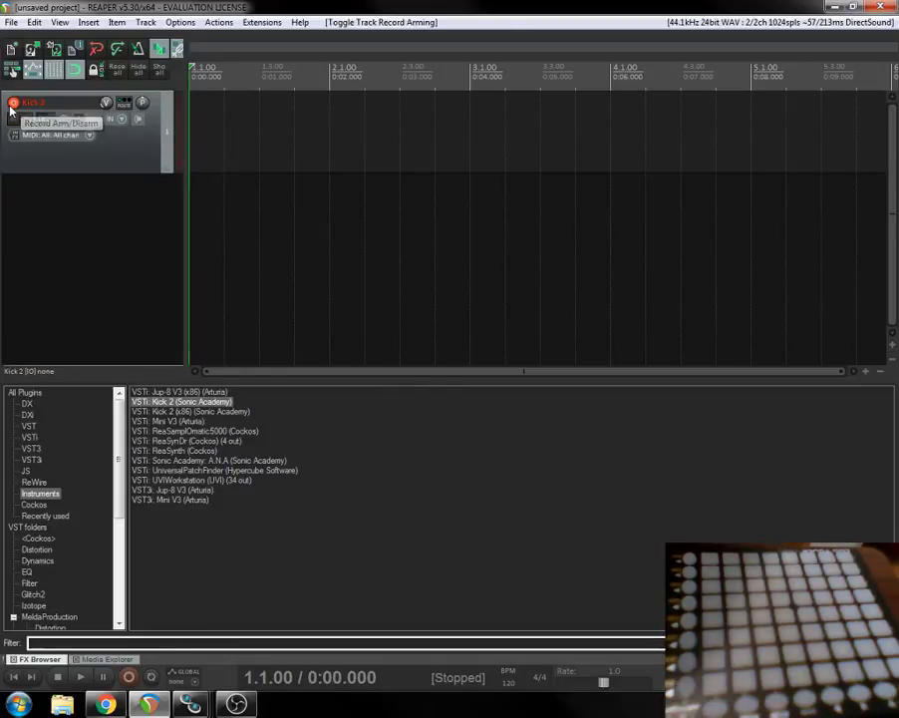